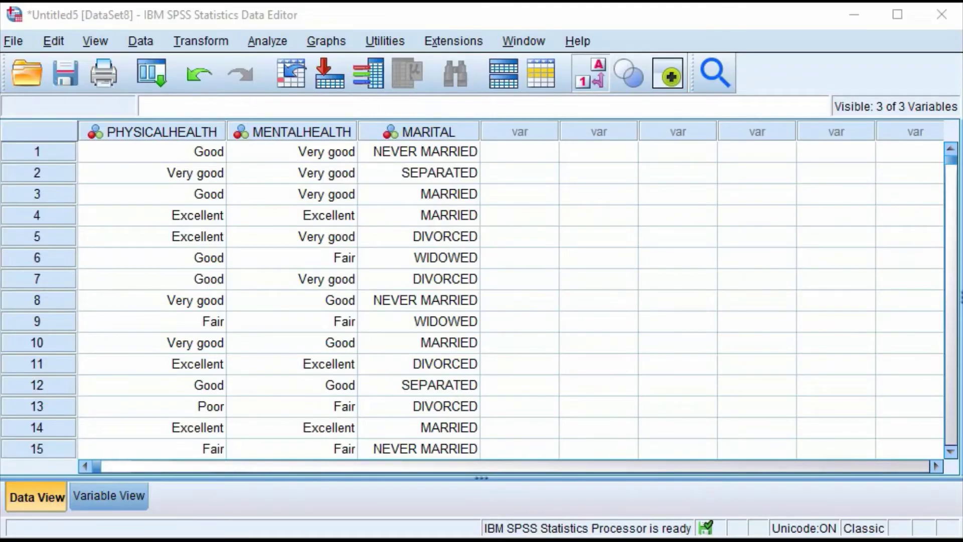
From the Data Editor, open the Scatter/Dot dialog under Graphs > Legacy Dialogs
{"action": "left_click", "coordinate": [173, 15]}
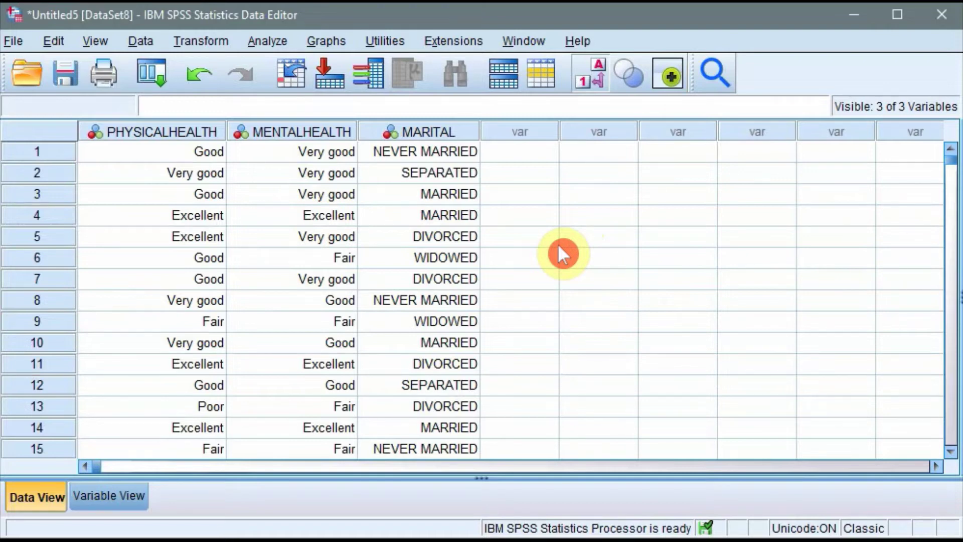
{"action": "left_click", "coordinate": [335, 41]}
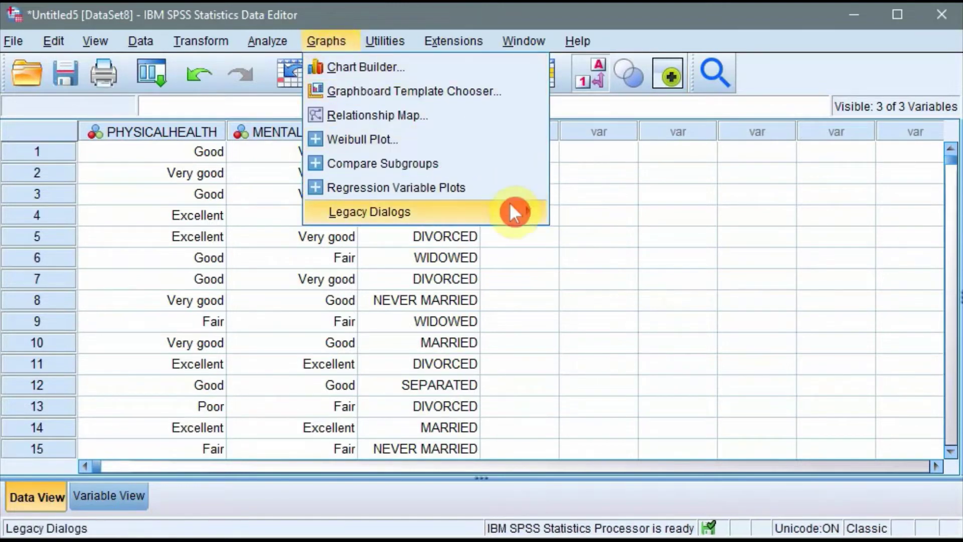
{"action": "mouse_move", "coordinate": [515, 209]}
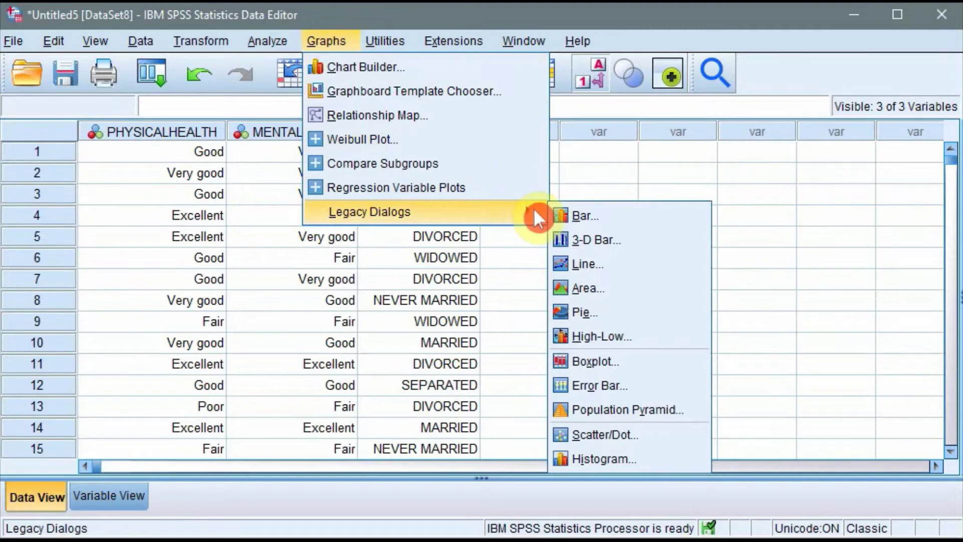
{"action": "left_click", "coordinate": [626, 435]}
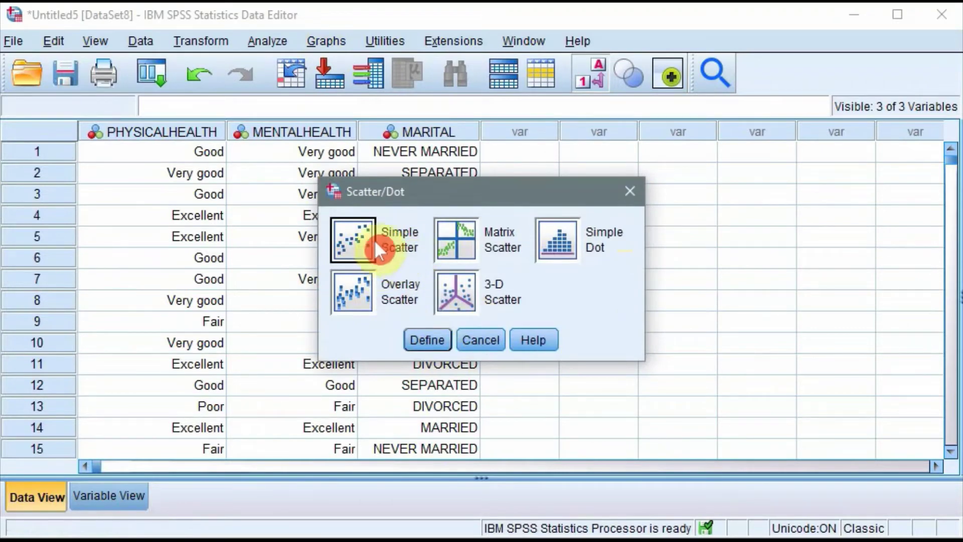
Create a Simple Scatter with physical health on the X axis and mental health on the Y axis
{"action": "left_click", "coordinate": [428, 337]}
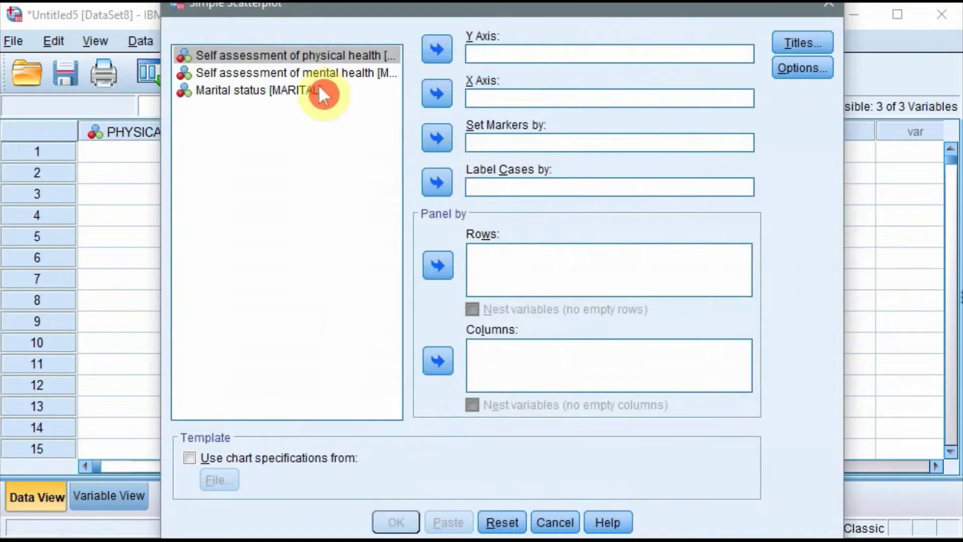
{"action": "left_click", "coordinate": [306, 55]}
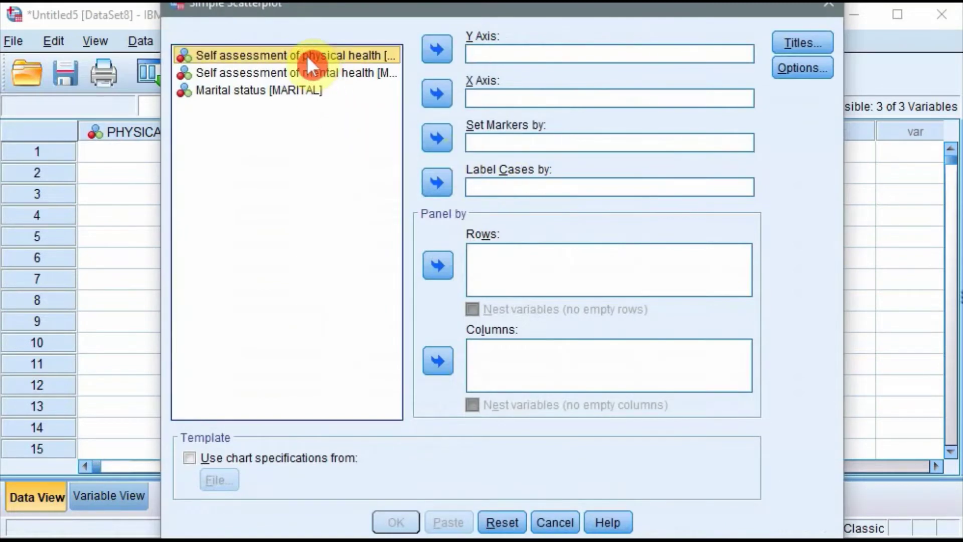
{"action": "left_click", "coordinate": [437, 94]}
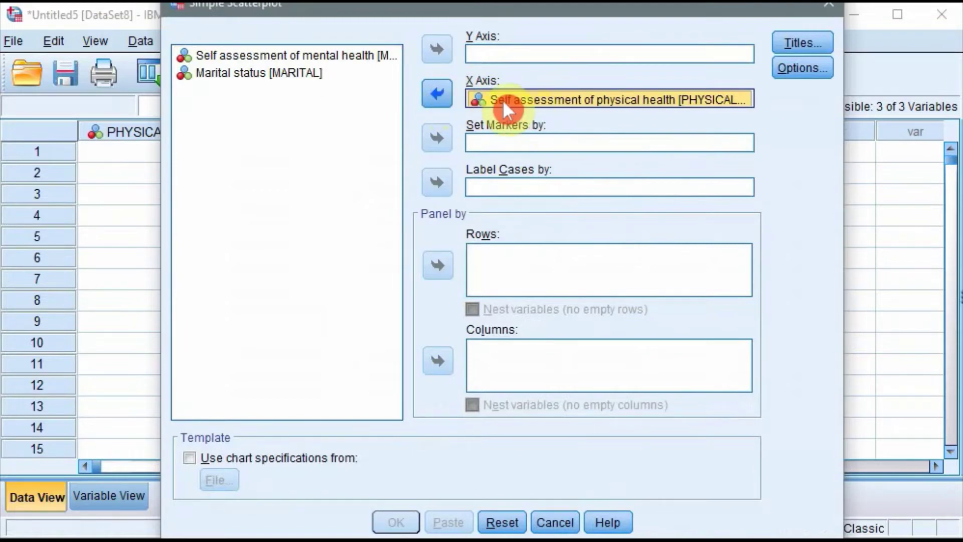
{"action": "left_click", "coordinate": [278, 54]}
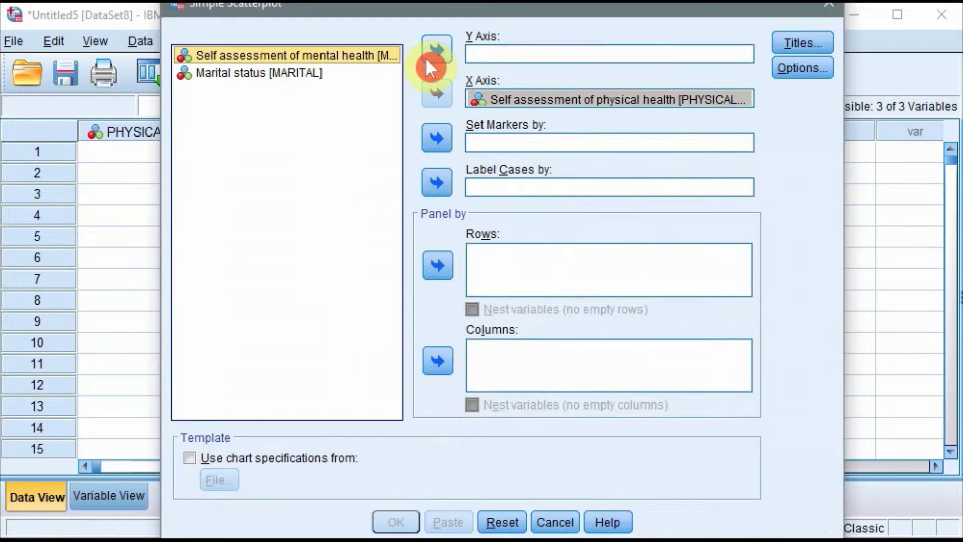
{"action": "left_click", "coordinate": [438, 48]}
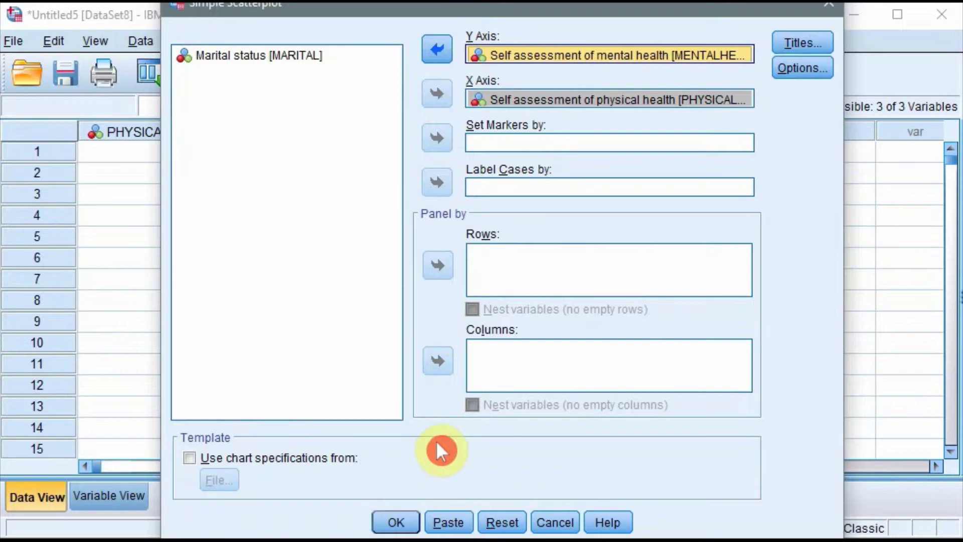
{"action": "left_click", "coordinate": [396, 523]}
{"action": "scroll", "coordinate": [817, 347], "scroll_direction": "down", "scroll_amount": 2}
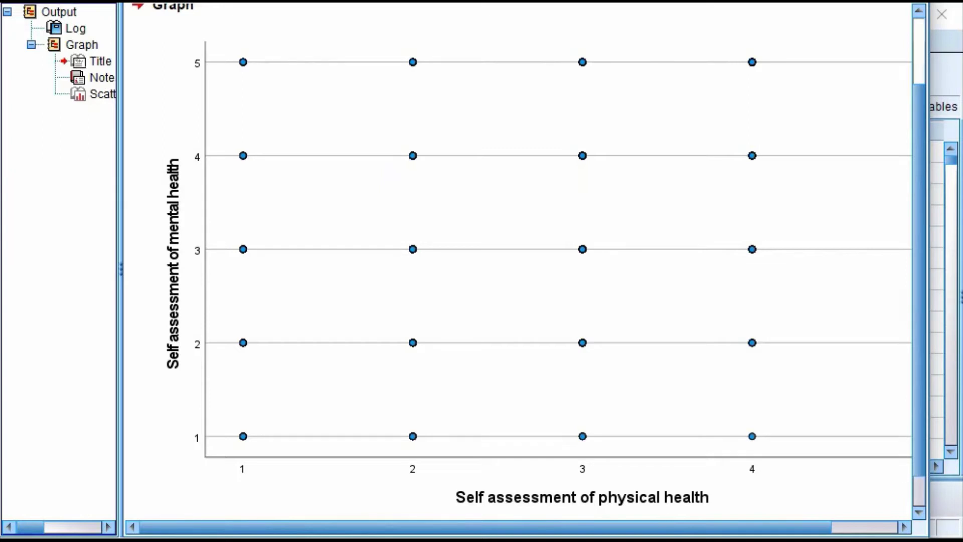
Go back to the Data Editor and start a new Graphs > Relationship Map
{"action": "left_click", "coordinate": [344, 119]}
{"action": "left_click", "coordinate": [945, 70]}
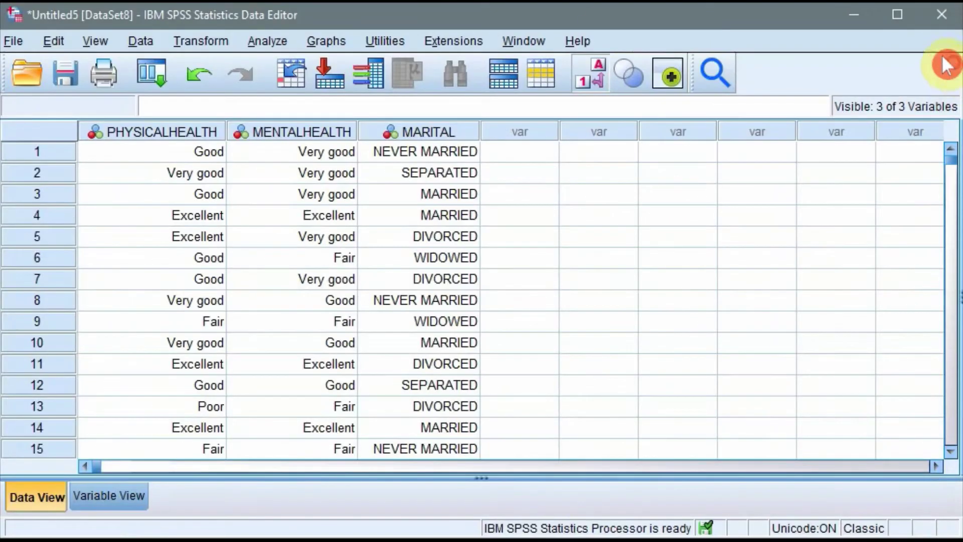
{"action": "left_click", "coordinate": [341, 41]}
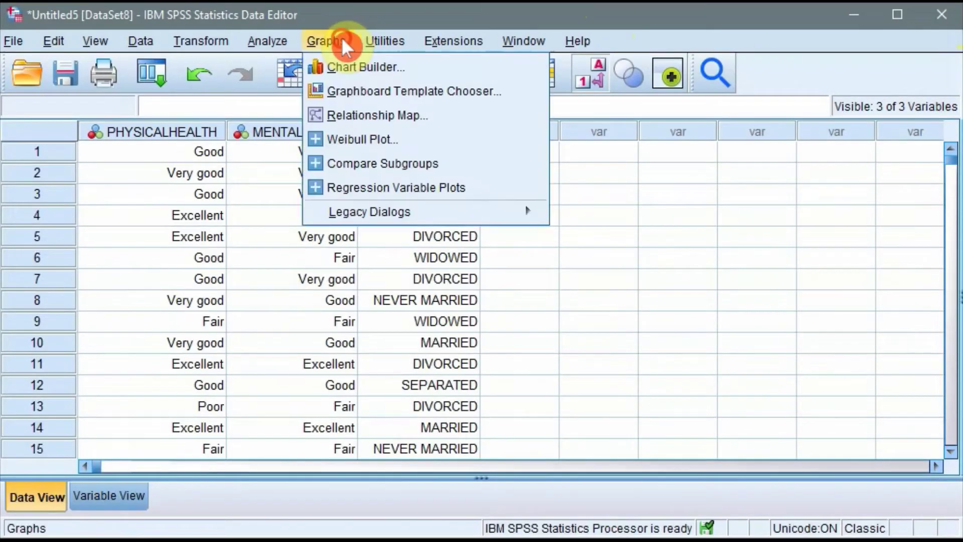
{"action": "left_click", "coordinate": [368, 115]}
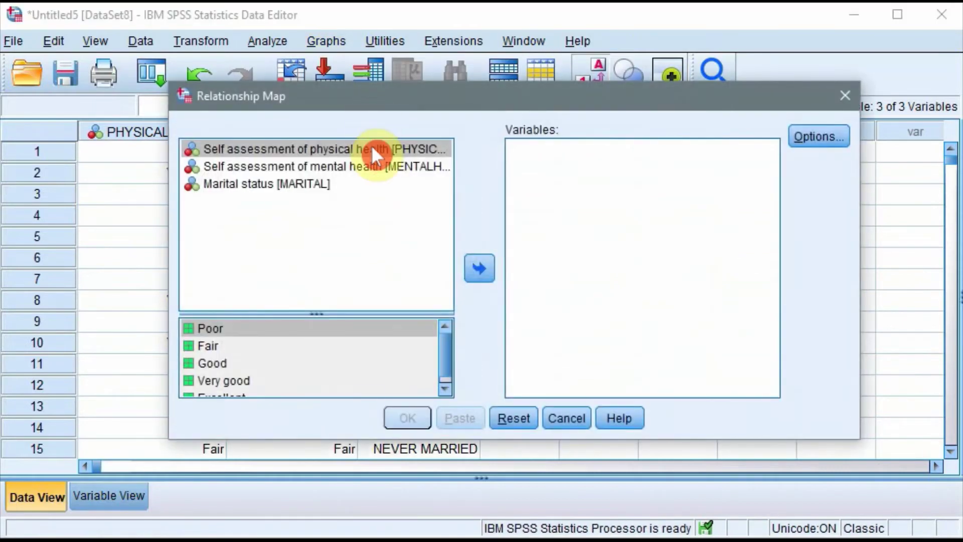
Add physical health, mental health and marital status to the map's Variables list
{"action": "left_click", "coordinate": [347, 150]}
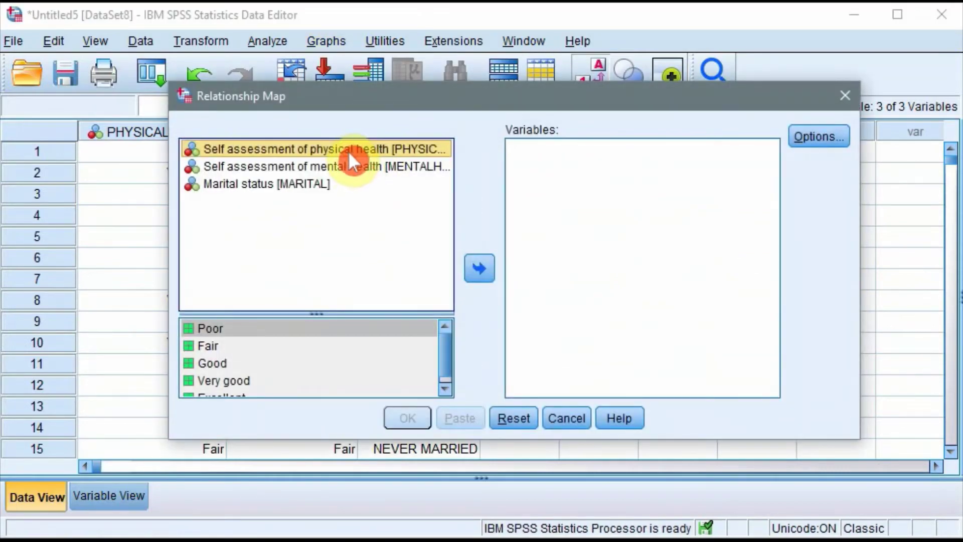
{"action": "left_click", "coordinate": [352, 165], "text": "shift"}
{"action": "left_click", "coordinate": [479, 268]}
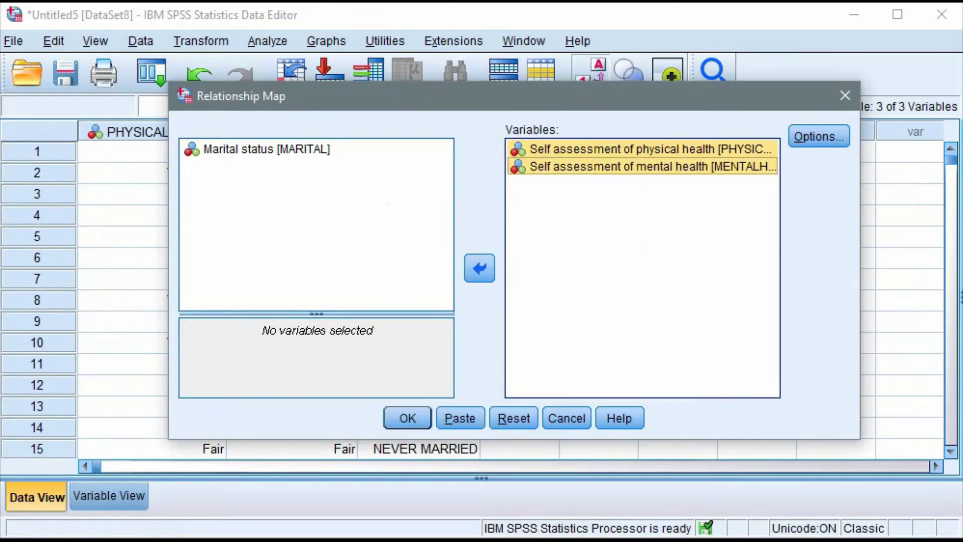
{"action": "left_click", "coordinate": [276, 151]}
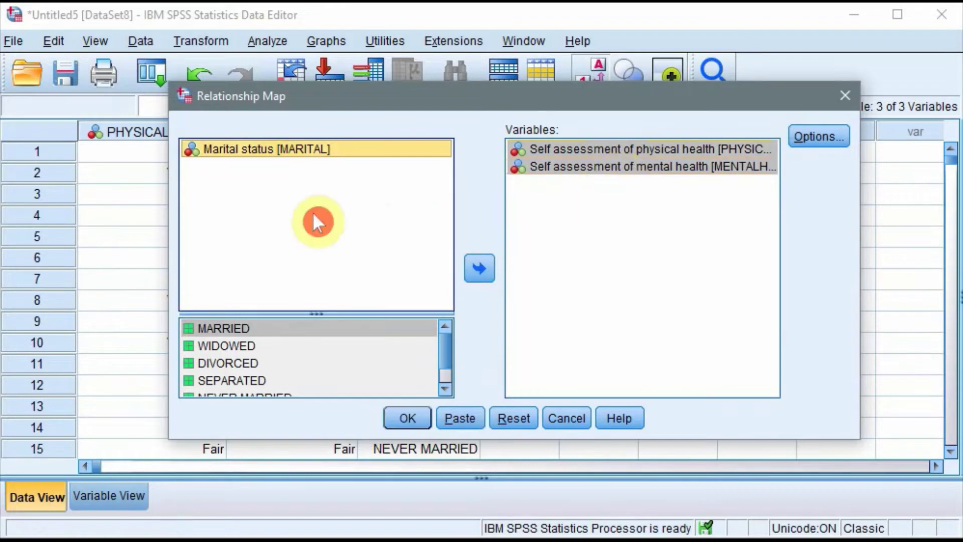
{"action": "left_click", "coordinate": [480, 269]}
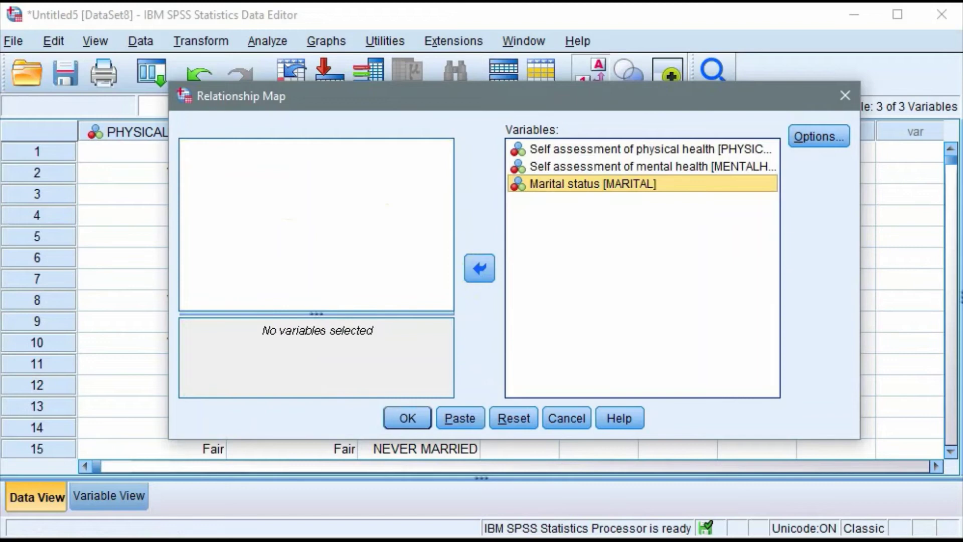
In the map Options, check Group links with the Circle layout kept, and continue
{"action": "left_click", "coordinate": [815, 142]}
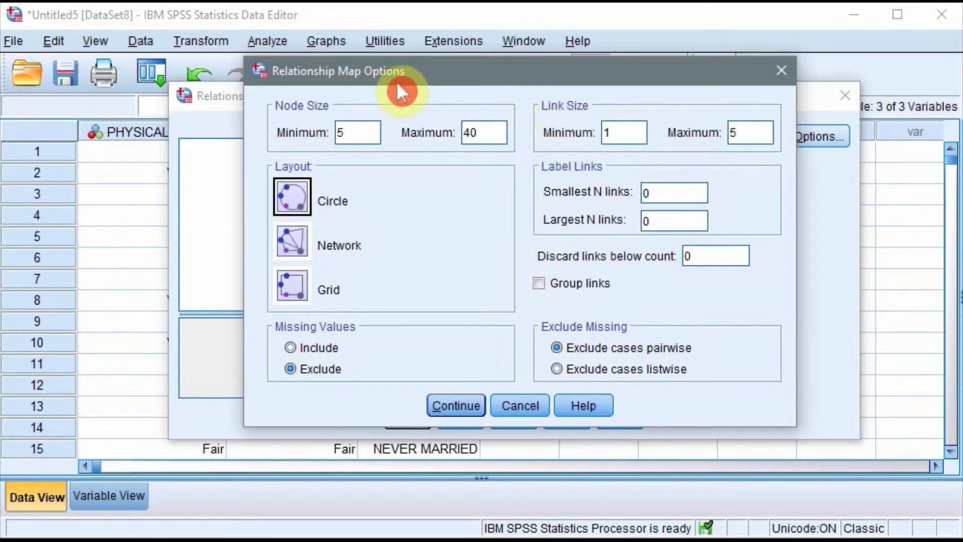
{"action": "left_click", "coordinate": [539, 287]}
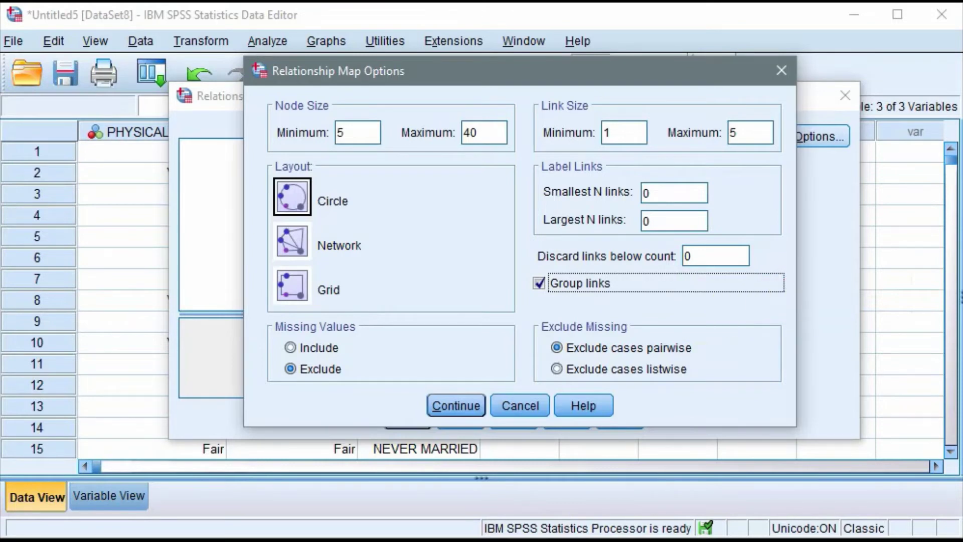
{"action": "left_click", "coordinate": [457, 407]}
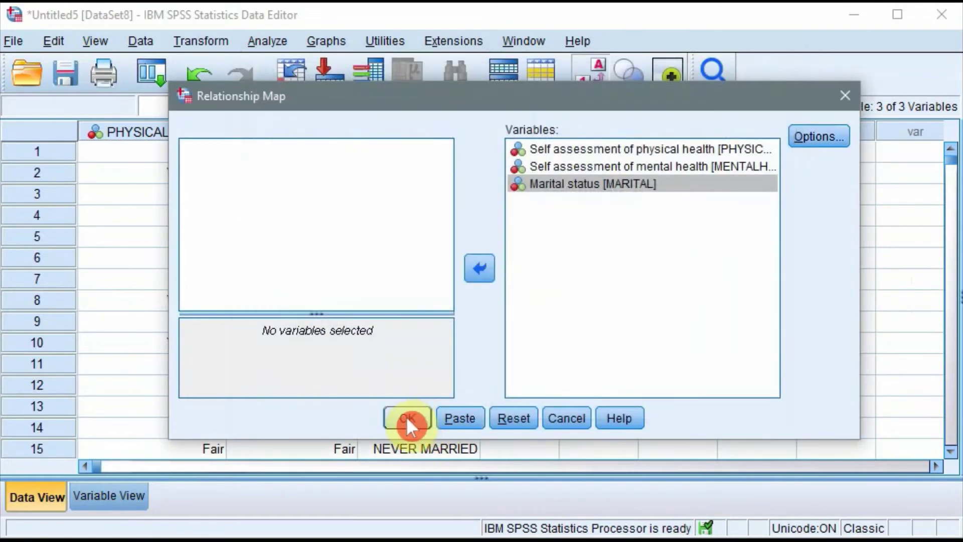
{"action": "left_click", "coordinate": [407, 419]}
{"action": "scroll", "coordinate": [712, 402], "scroll_direction": "down", "scroll_amount": 4}
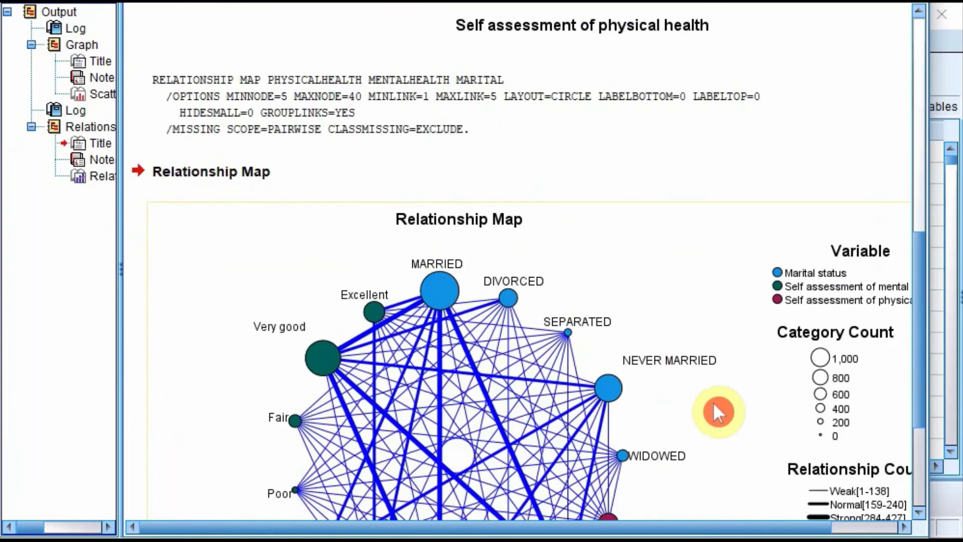
{"action": "scroll", "coordinate": [712, 401], "scroll_direction": "down", "scroll_amount": 3}
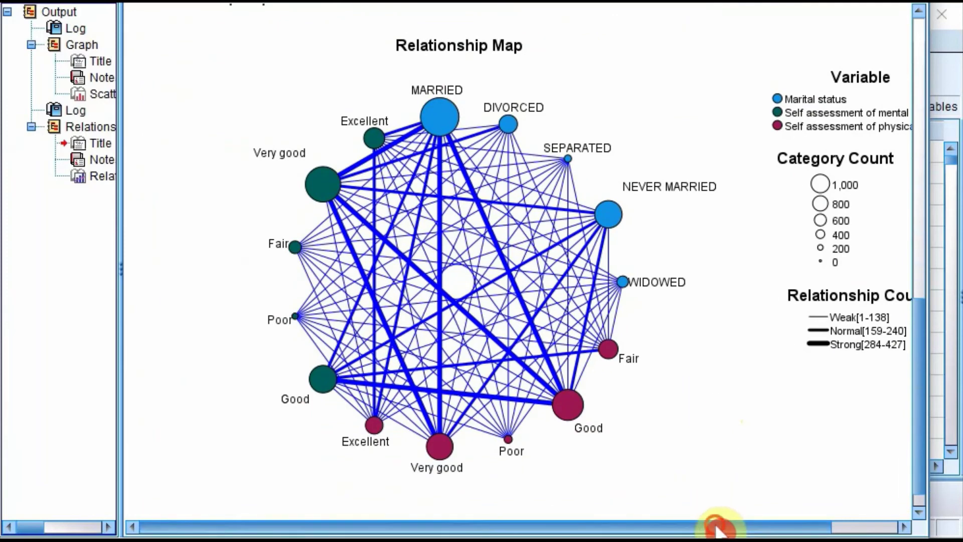
{"action": "left_click_drag", "start_coordinate": [717, 526], "coordinate": [855, 524]}
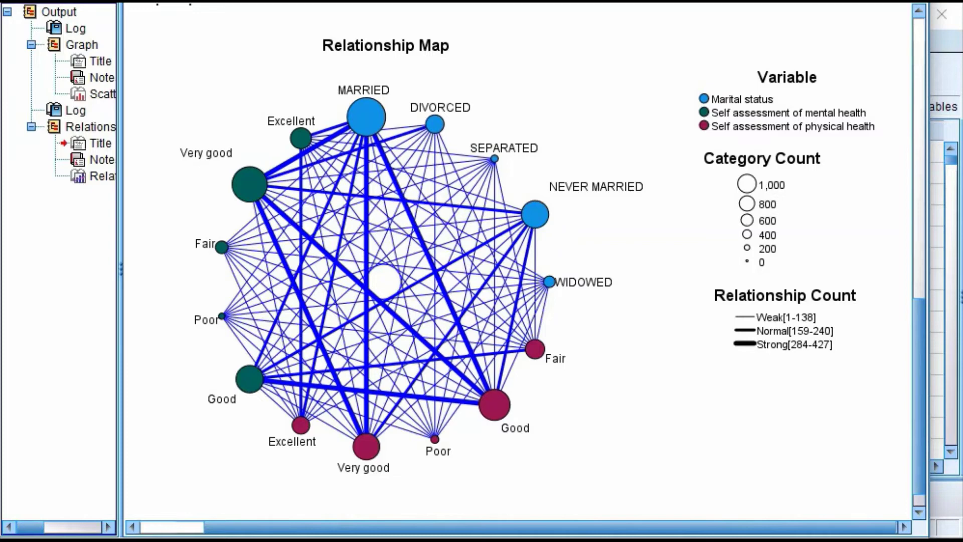
{"action": "left_click", "coordinate": [842, 381]}
{"action": "left_click", "coordinate": [403, 494]}
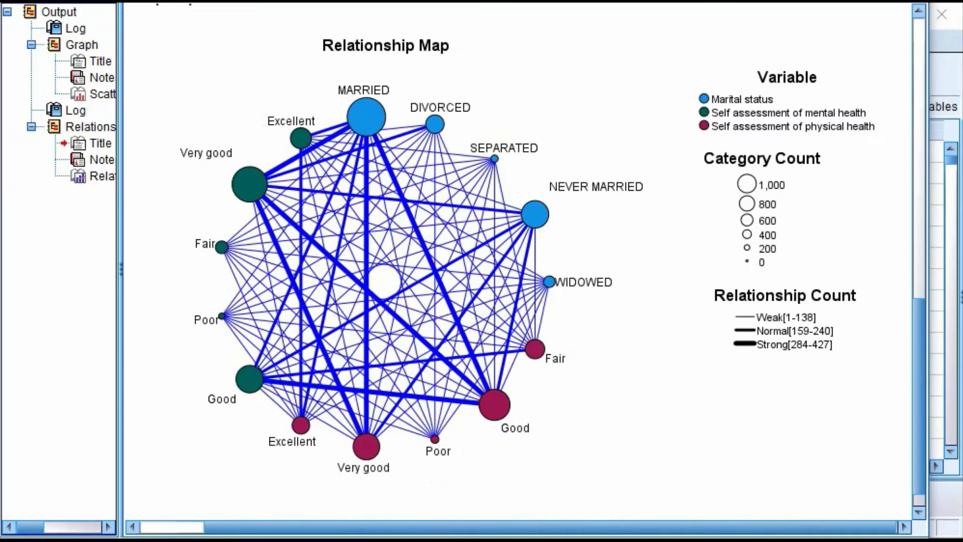
{"action": "left_click", "coordinate": [923, 393]}
{"action": "left_click", "coordinate": [564, 440]}
{"action": "left_click", "coordinate": [366, 447]}
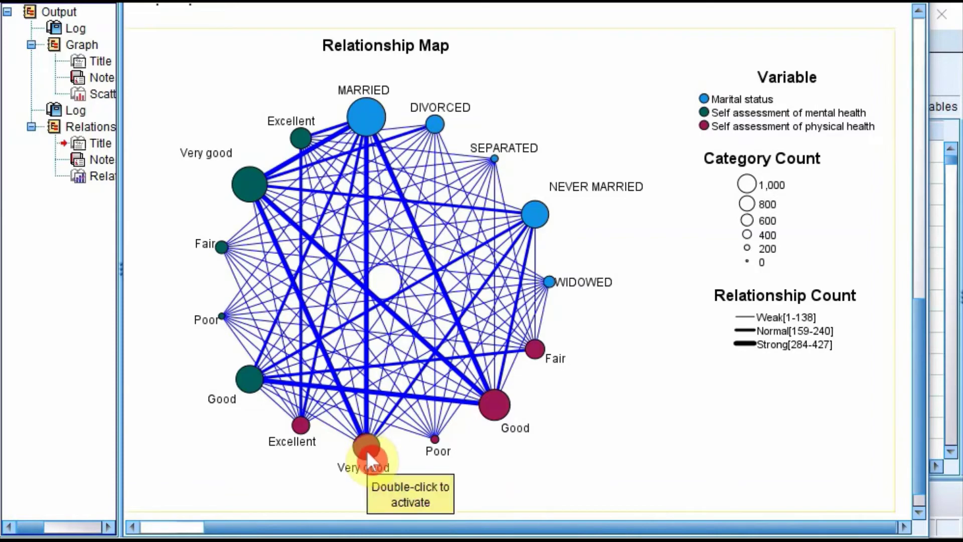
{"action": "left_click", "coordinate": [410, 486]}
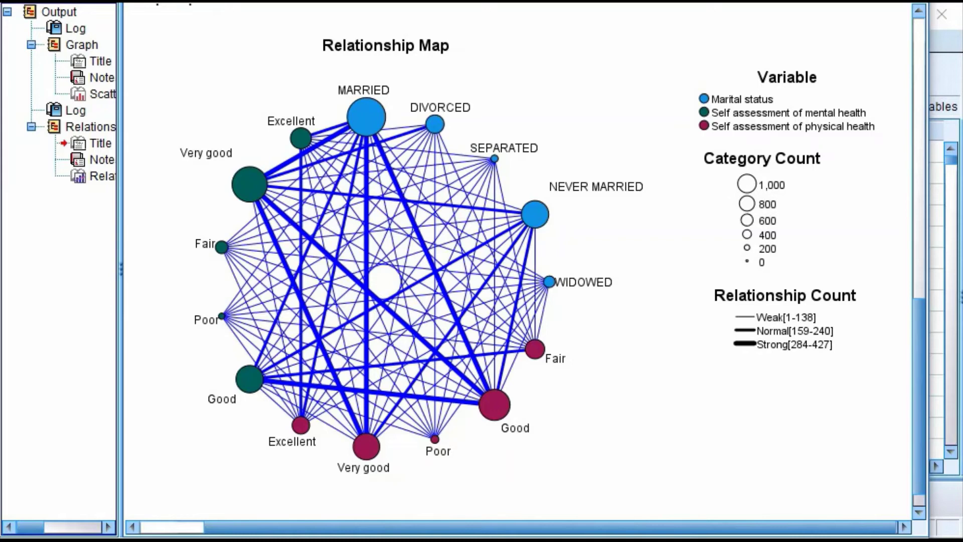
{"action": "left_click", "coordinate": [545, 474]}
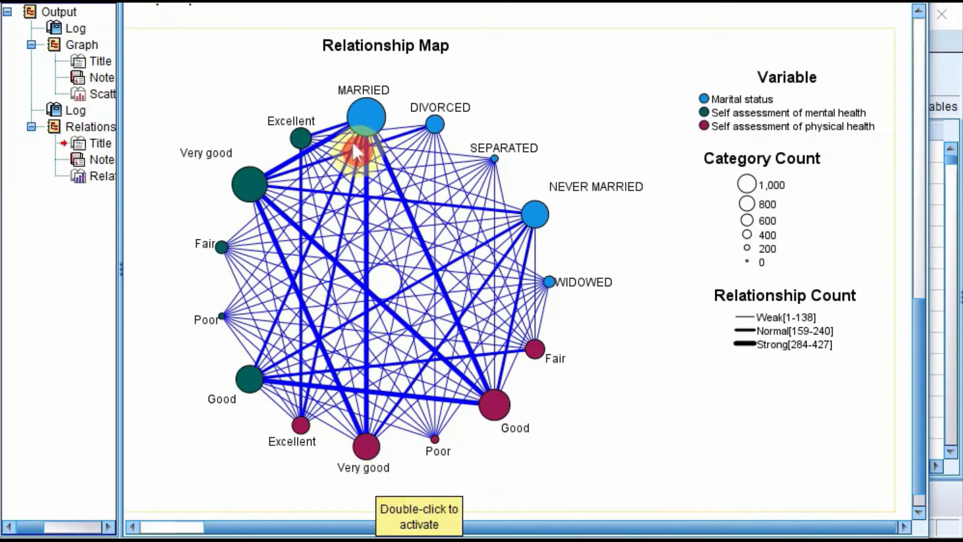
{"action": "left_click", "coordinate": [365, 115]}
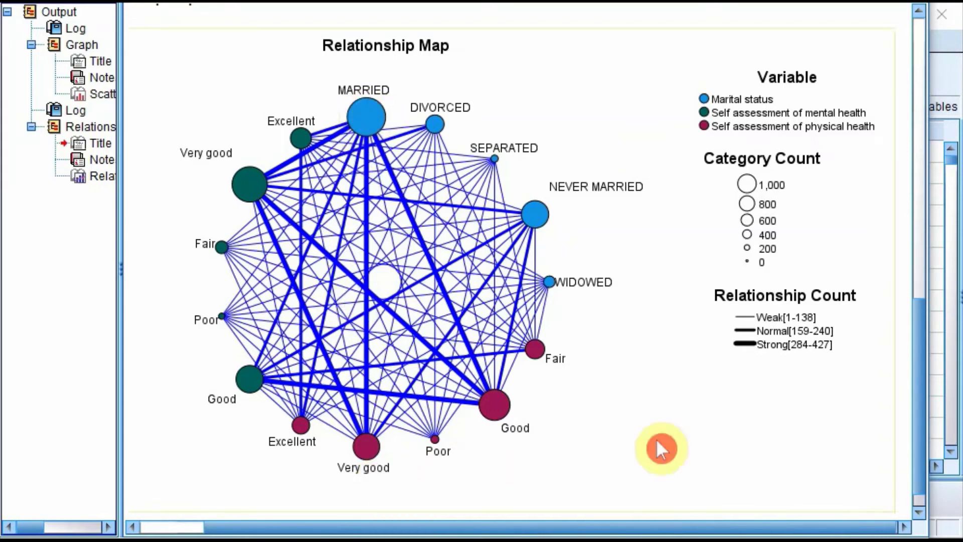
{"action": "left_click", "coordinate": [366, 445]}
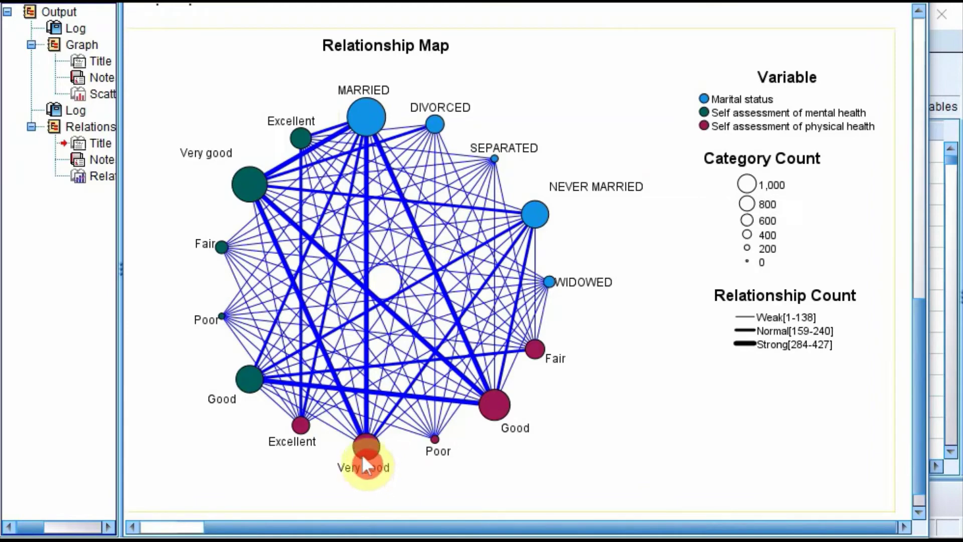
{"action": "left_click", "coordinate": [370, 114]}
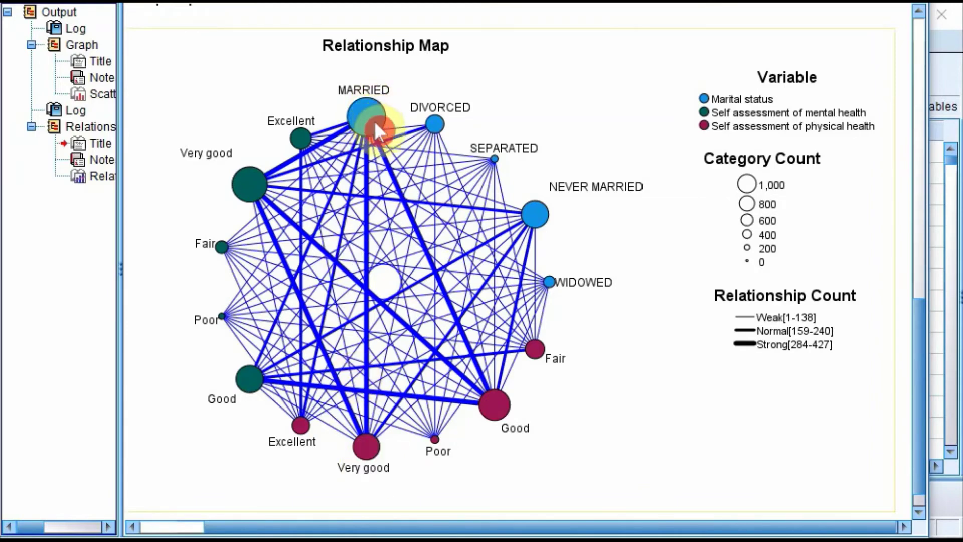
{"action": "left_click", "coordinate": [401, 400]}
{"action": "left_click", "coordinate": [369, 107]}
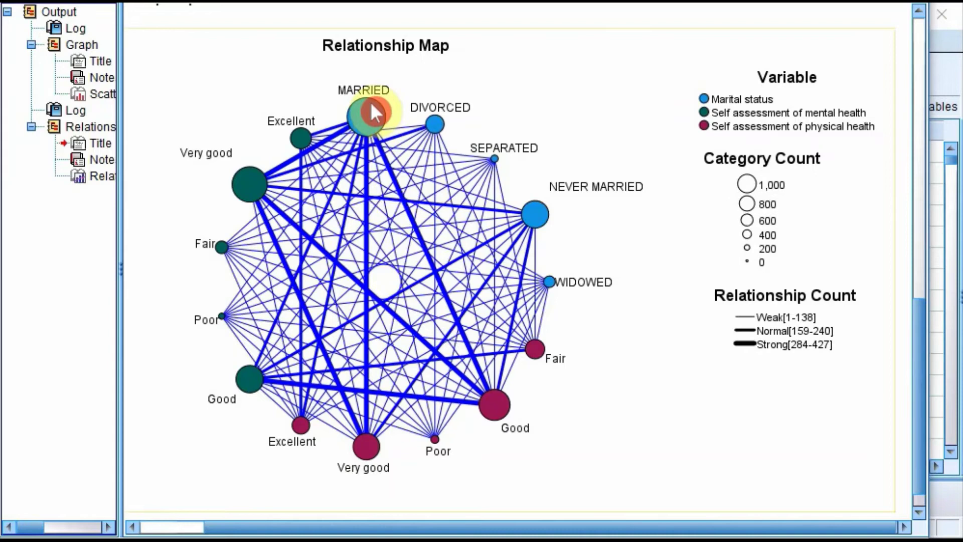
{"action": "left_click", "coordinate": [372, 189]}
{"action": "left_click", "coordinate": [366, 443]}
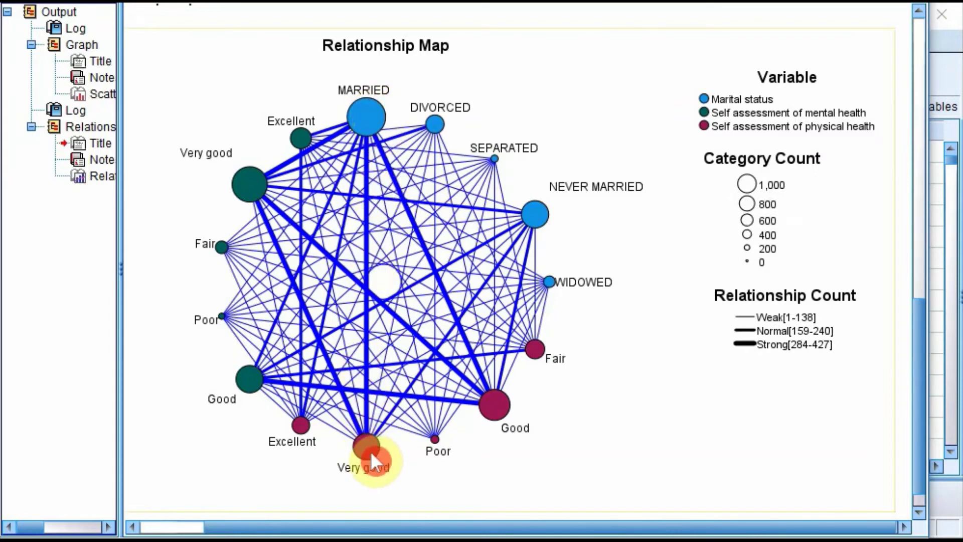
{"action": "left_click", "coordinate": [441, 451]}
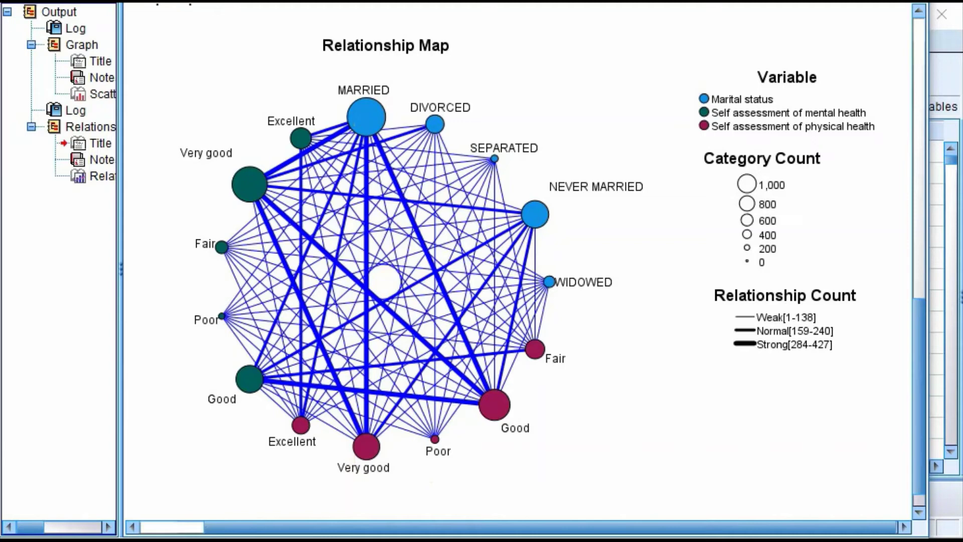
{"action": "left_click", "coordinate": [323, 507]}
{"action": "left_click", "coordinate": [885, 219]}
{"action": "left_click", "coordinate": [351, 125]}
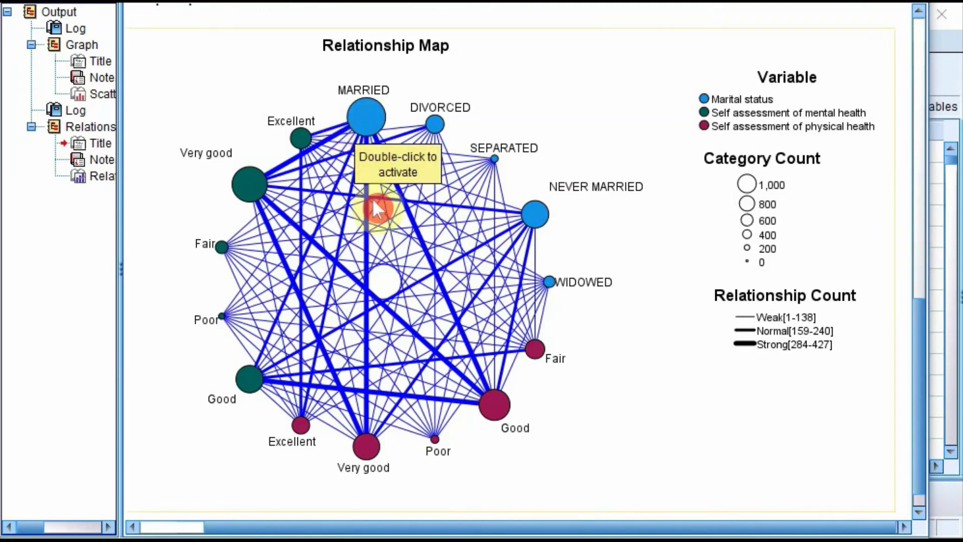
{"action": "double_click", "coordinate": [510, 429]}
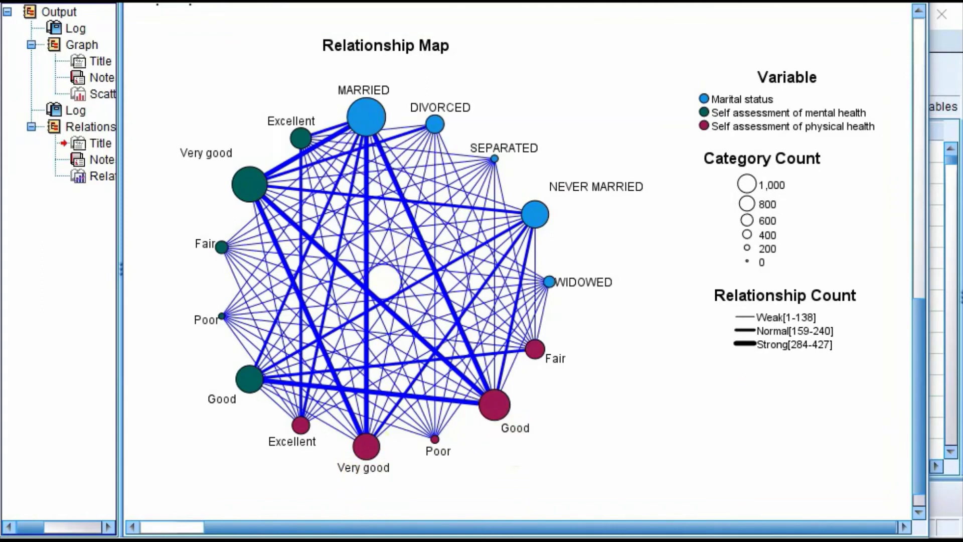
{"action": "left_click", "coordinate": [856, 274]}
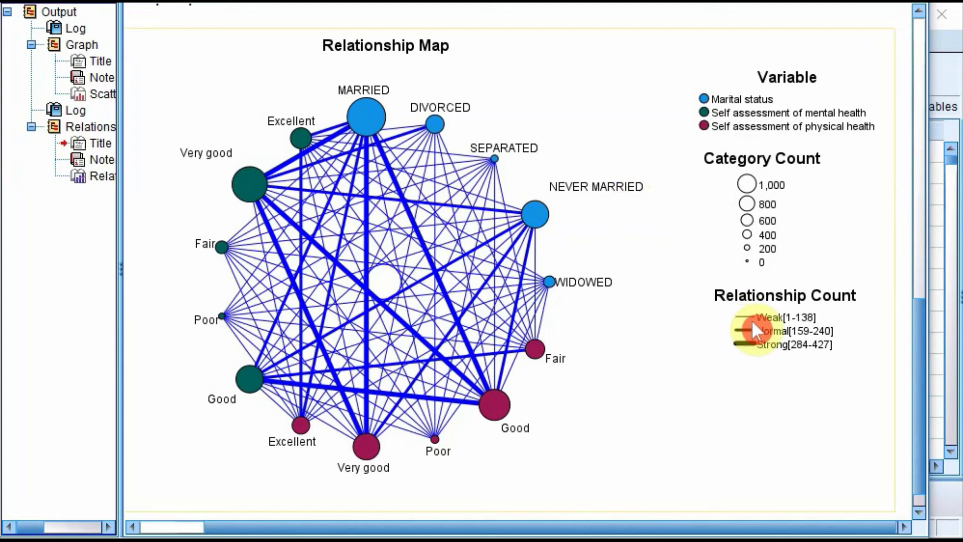
{"action": "left_click", "coordinate": [764, 342]}
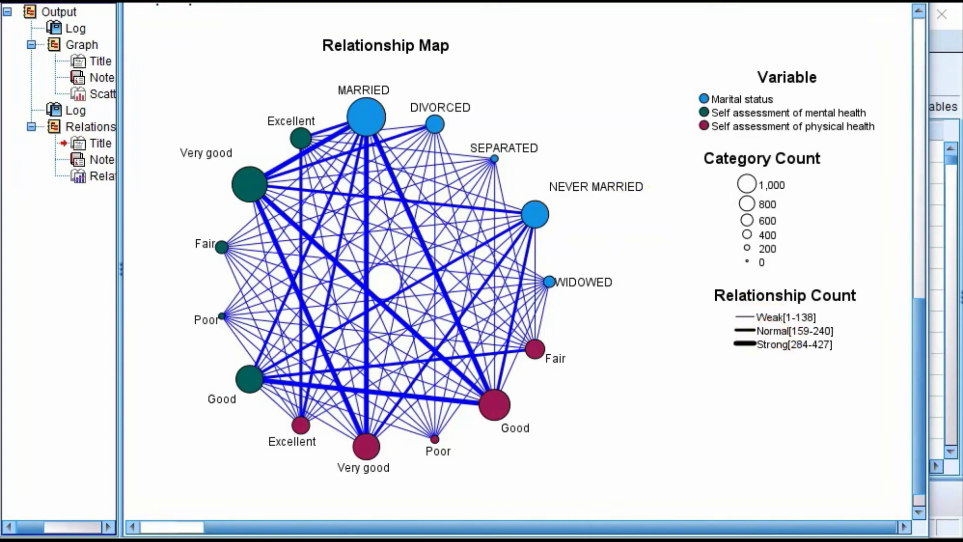
{"action": "left_click", "coordinate": [764, 301]}
{"action": "left_click", "coordinate": [827, 311]}
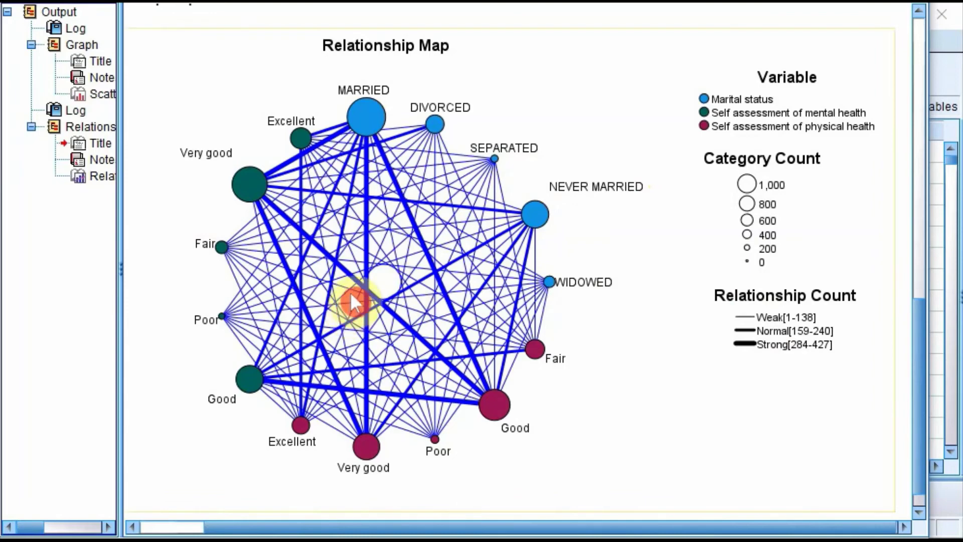
Edit the Relationship Map in the Graphboard Editor, select the Fair node, and enable Explore Mode
{"action": "double_click", "coordinate": [435, 239]}
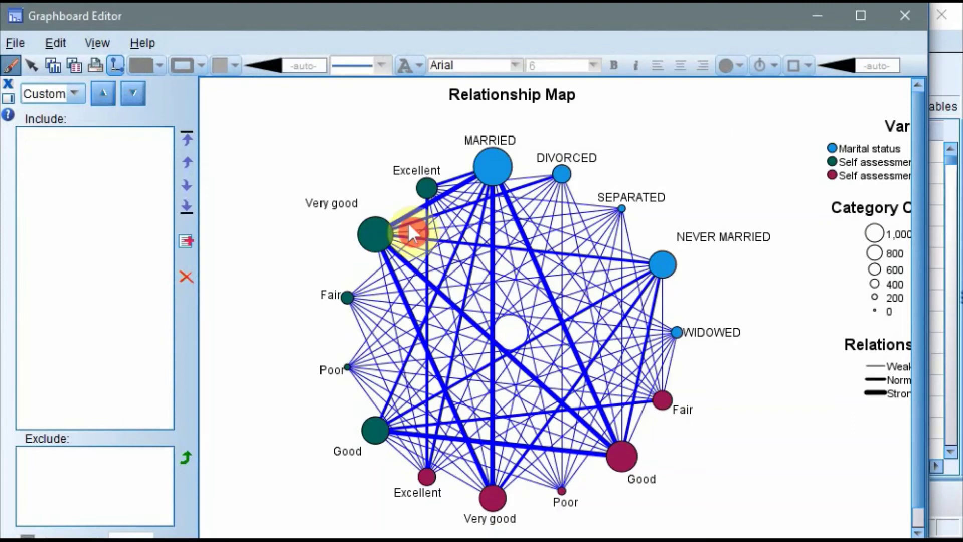
{"action": "left_click", "coordinate": [366, 288]}
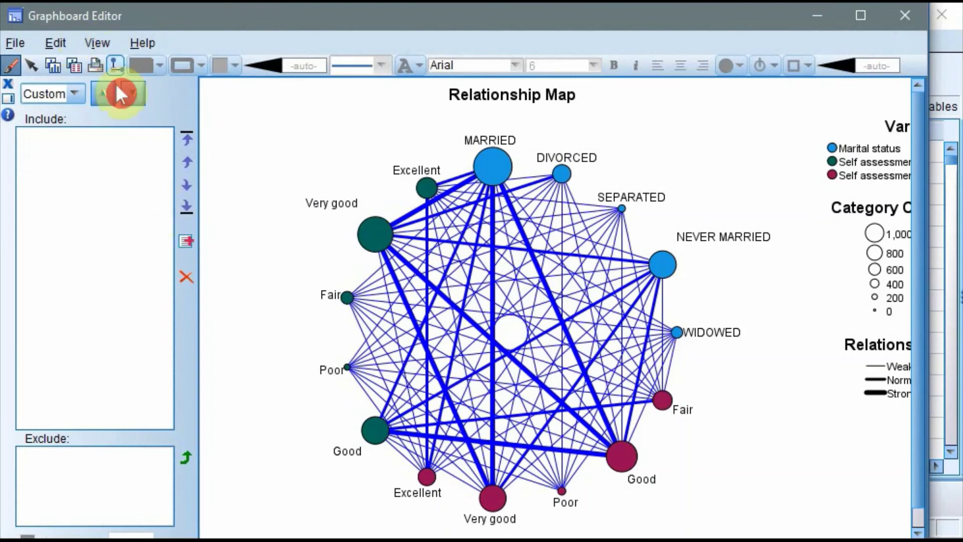
{"action": "left_click", "coordinate": [98, 46]}
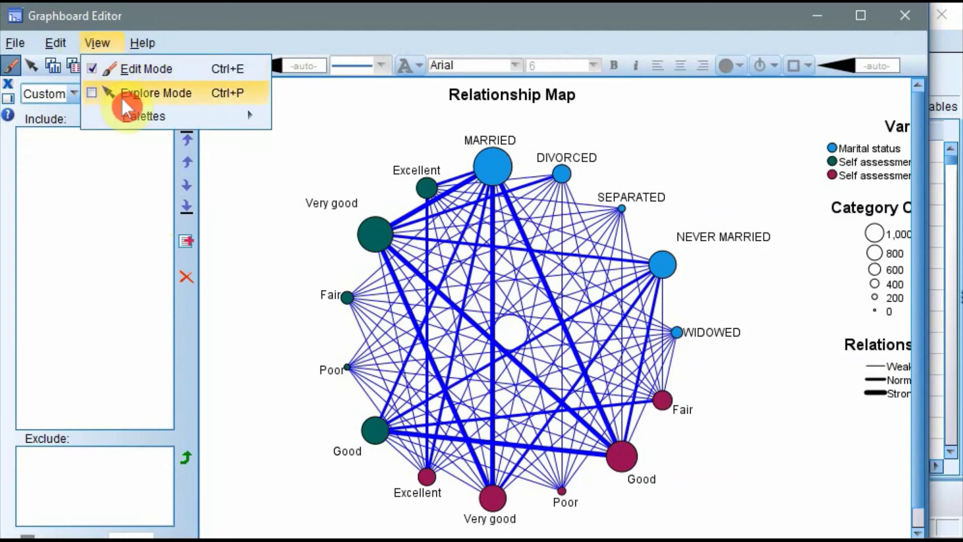
{"action": "left_click", "coordinate": [92, 101]}
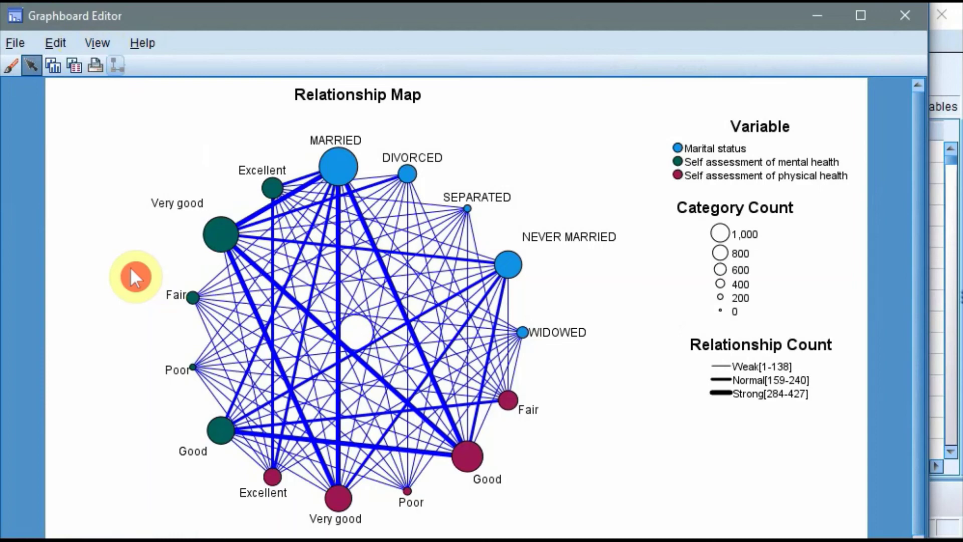
Drag the MARRIED node to the upper right and the NEVER MARRIED node to the upper left
{"action": "mouse_move", "coordinate": [343, 164]}
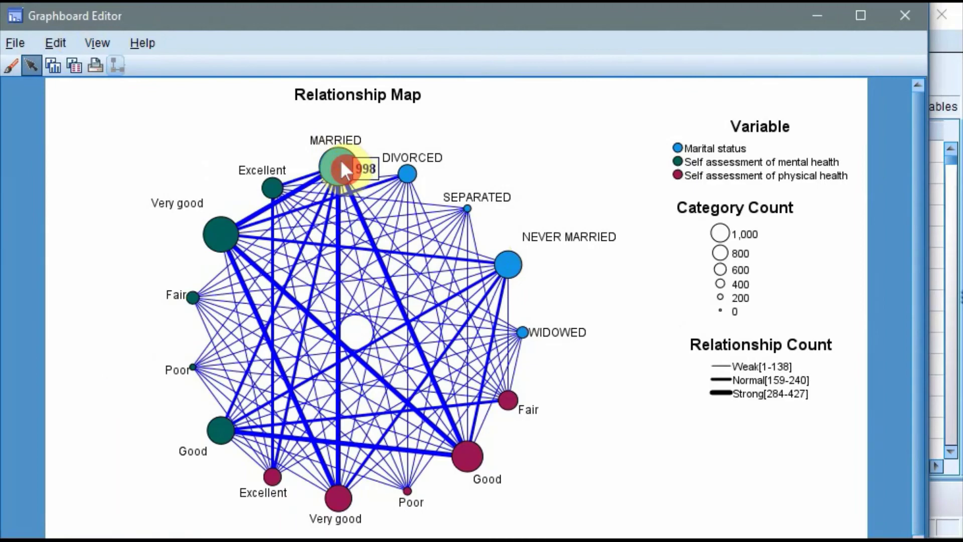
{"action": "left_click_drag", "start_coordinate": [340, 159], "coordinate": [598, 173]}
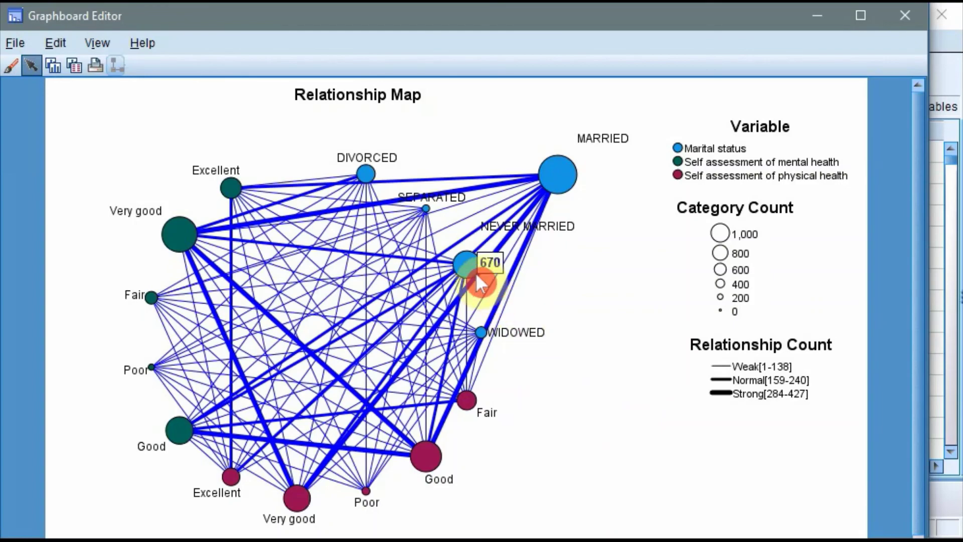
{"action": "mouse_move", "coordinate": [464, 262]}
{"action": "left_click_drag", "start_coordinate": [462, 257], "coordinate": [90, 173]}
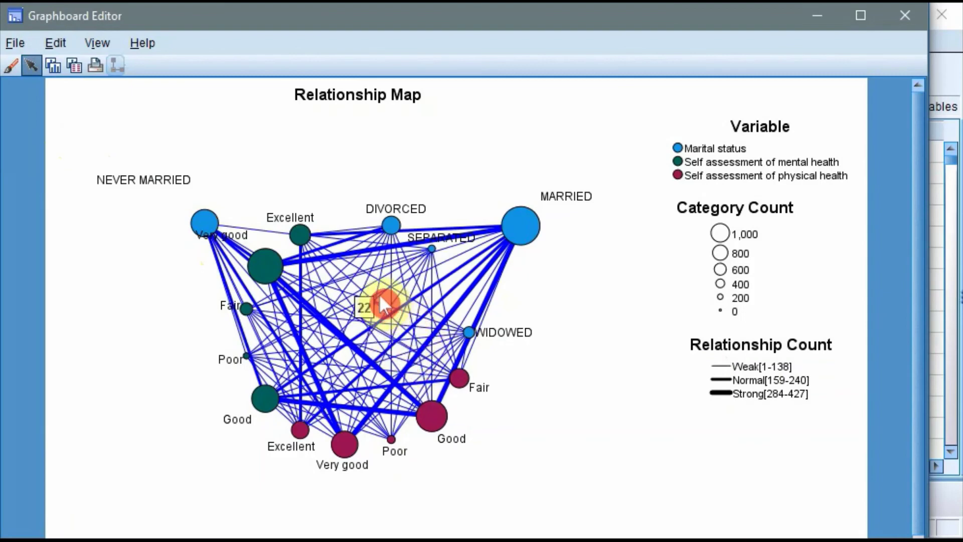
{"action": "mouse_move", "coordinate": [387, 290]}
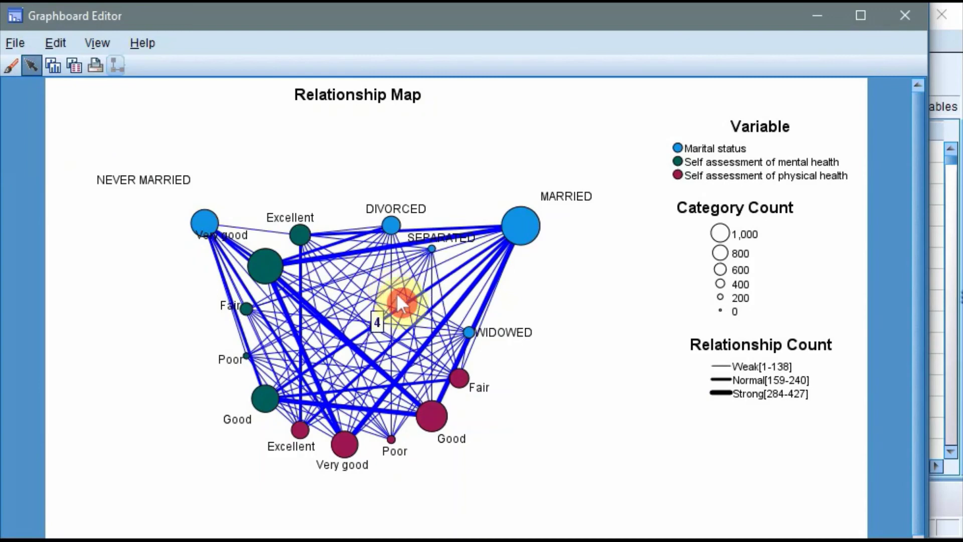
{"action": "mouse_move", "coordinate": [533, 228]}
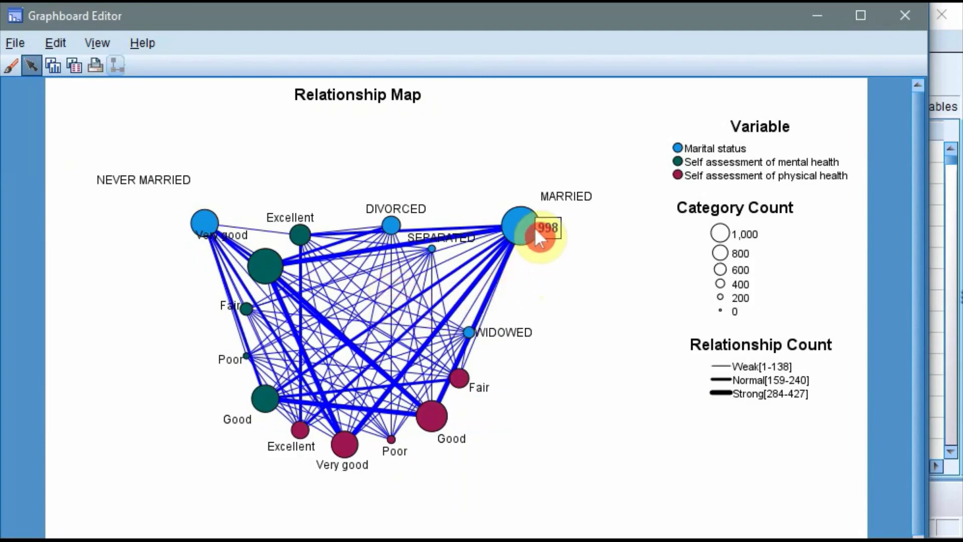